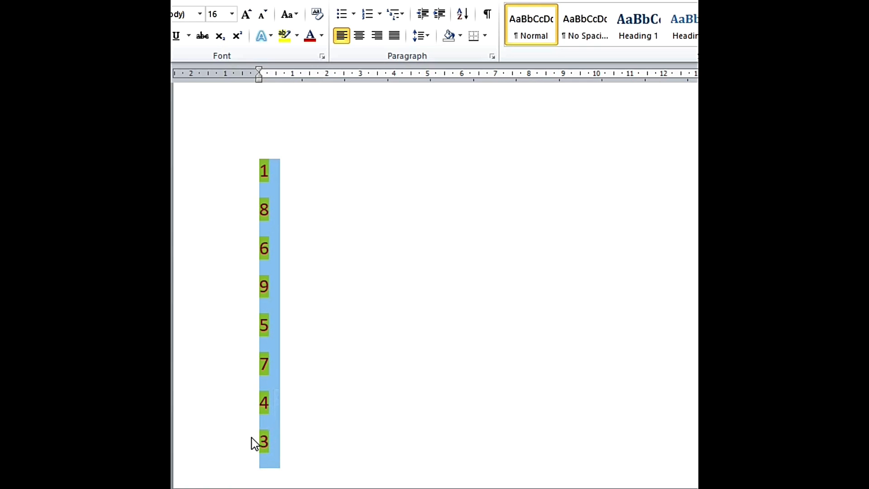
- Sort the selected number list by paragraphs as numbers in ascending order, with no header row
click(463, 16)
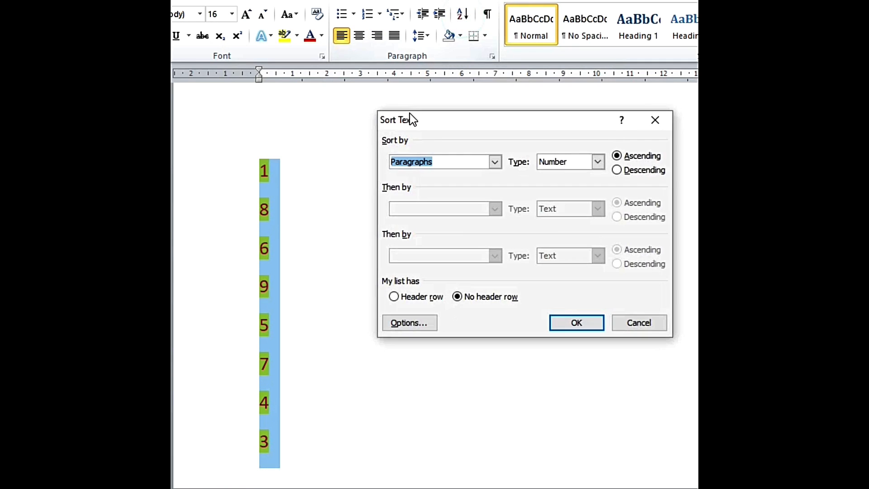
click(617, 171)
click(616, 156)
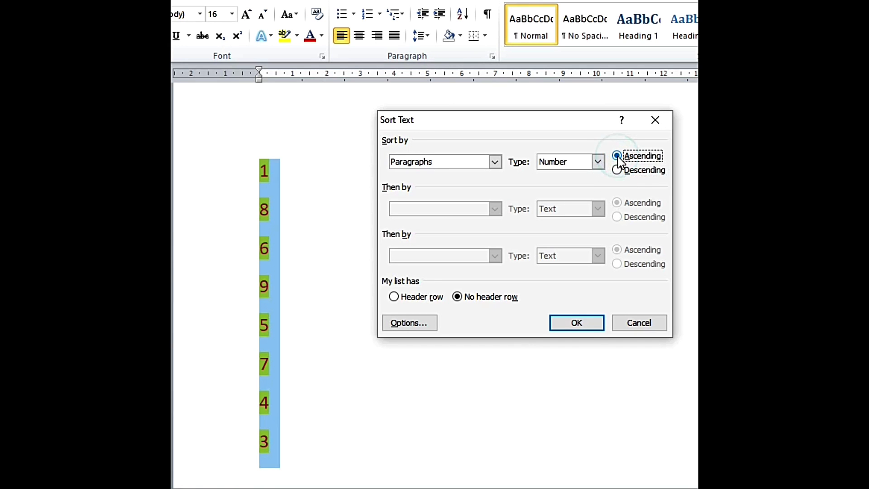
click(584, 323)
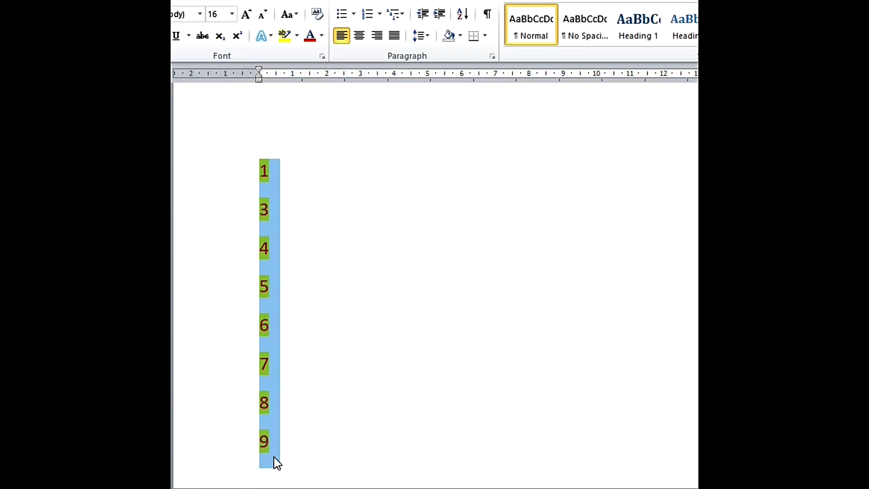
click(302, 235)
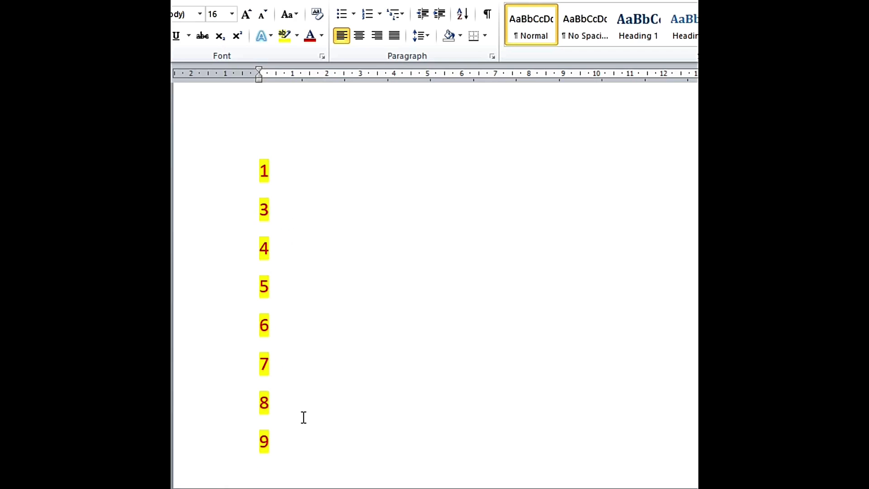
- Select the whole number list and sort its paragraphs as numbers in descending order
click(342, 448)
drag(259, 168, 278, 432)
click(461, 14)
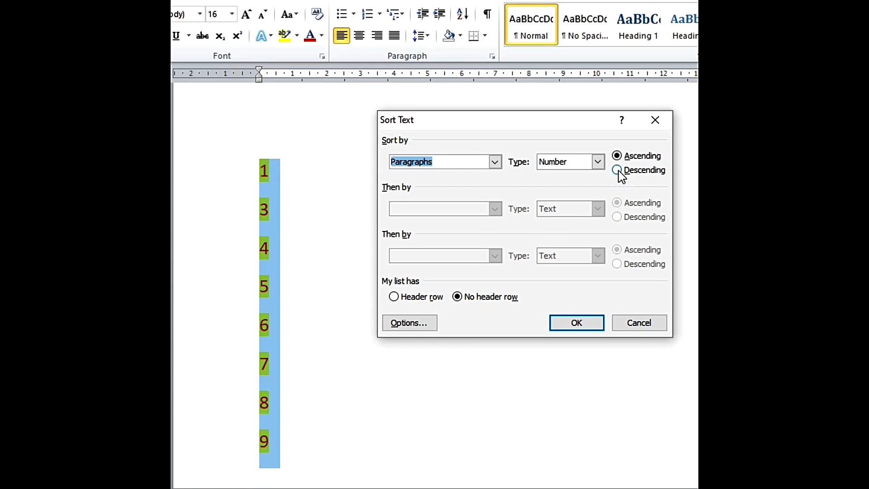
click(618, 171)
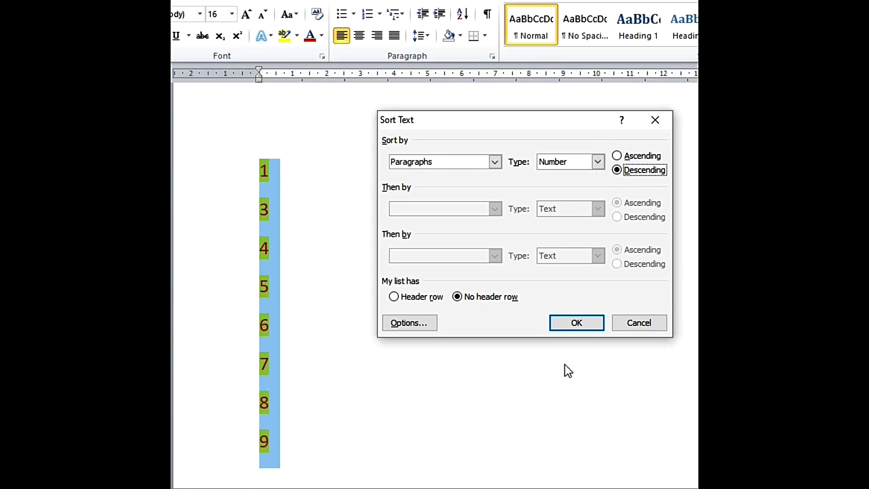
click(572, 324)
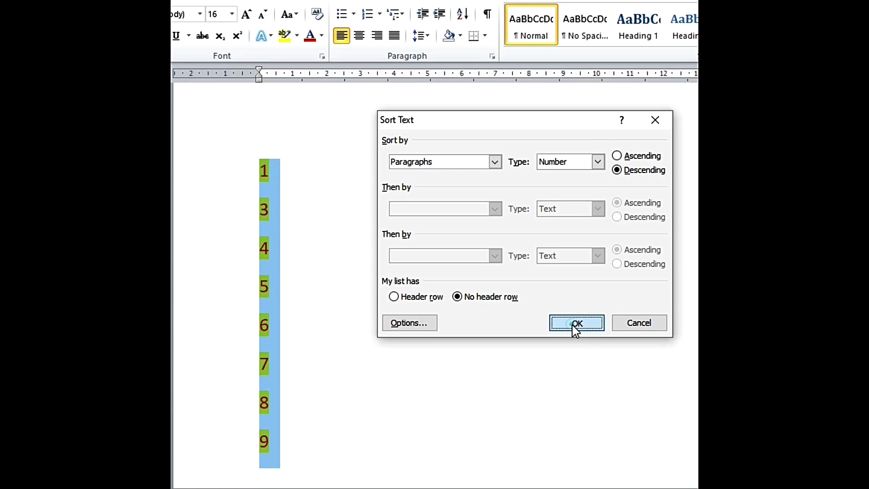
click(294, 191)
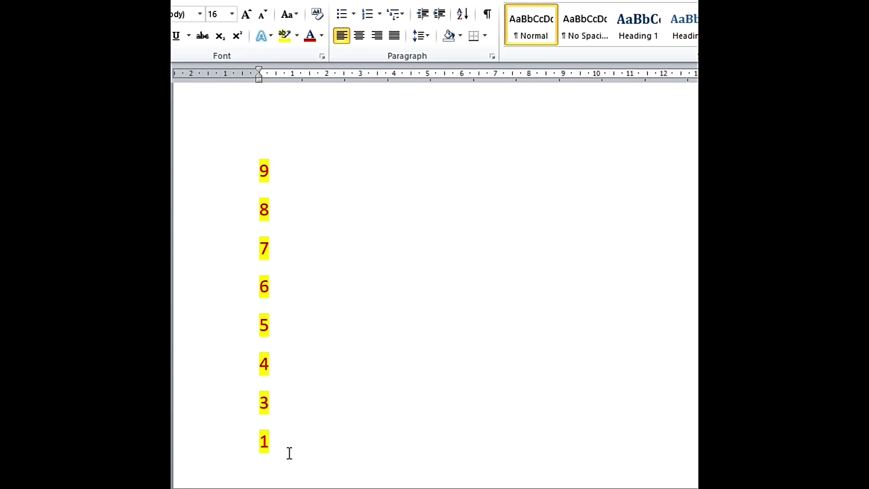
- Select the letter list from B to G and sort its paragraphs as text in ascending order
click(384, 403)
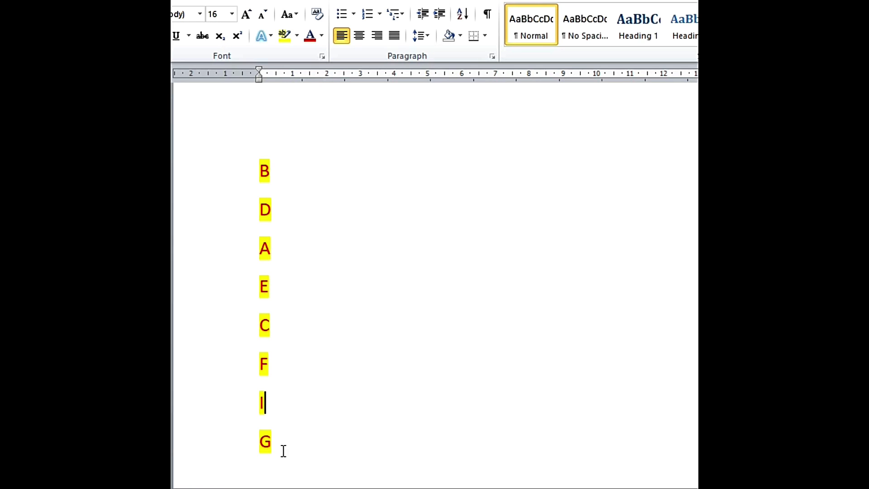
drag(257, 166, 293, 436)
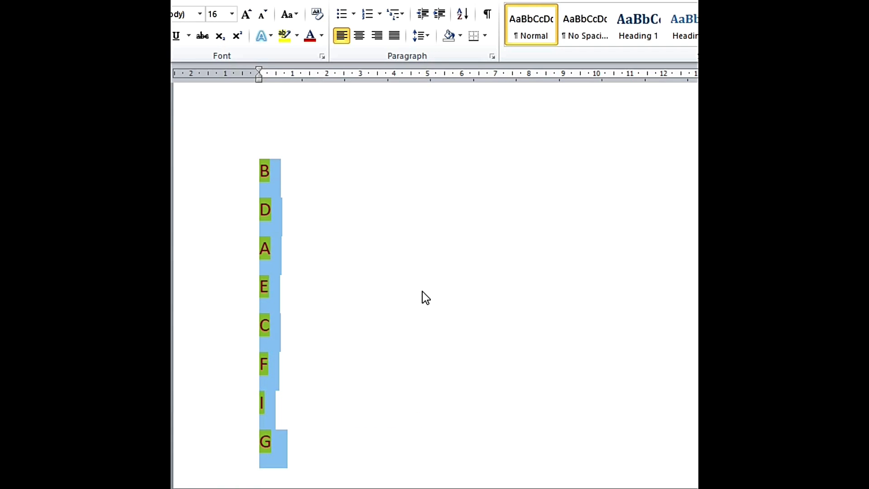
click(466, 16)
click(618, 156)
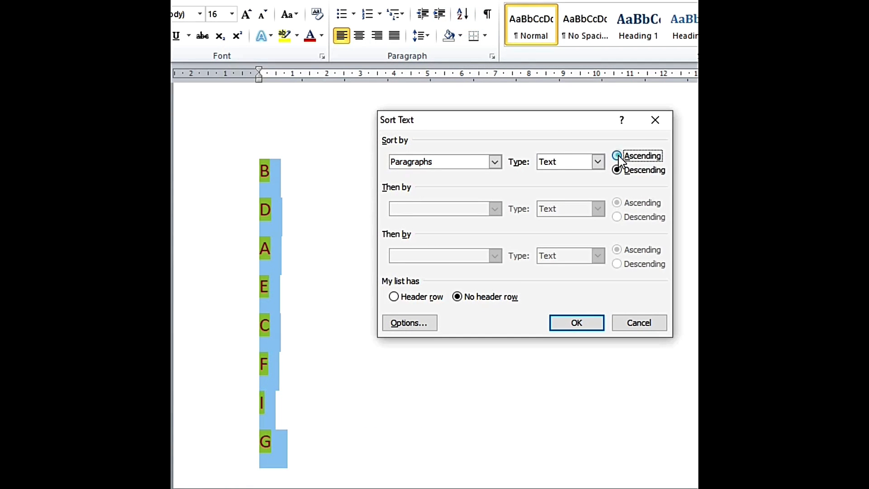
click(578, 322)
click(400, 362)
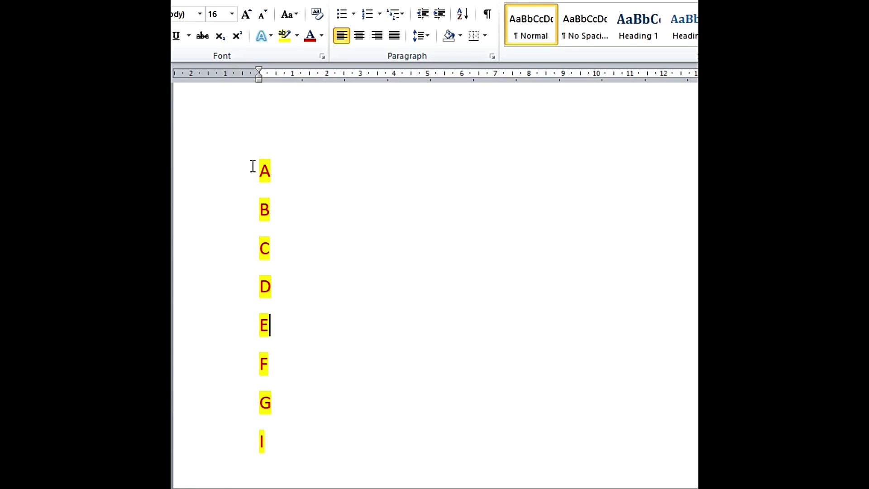
- Select the whole letter list and sort its paragraphs as text in descending order
drag(252, 169, 281, 436)
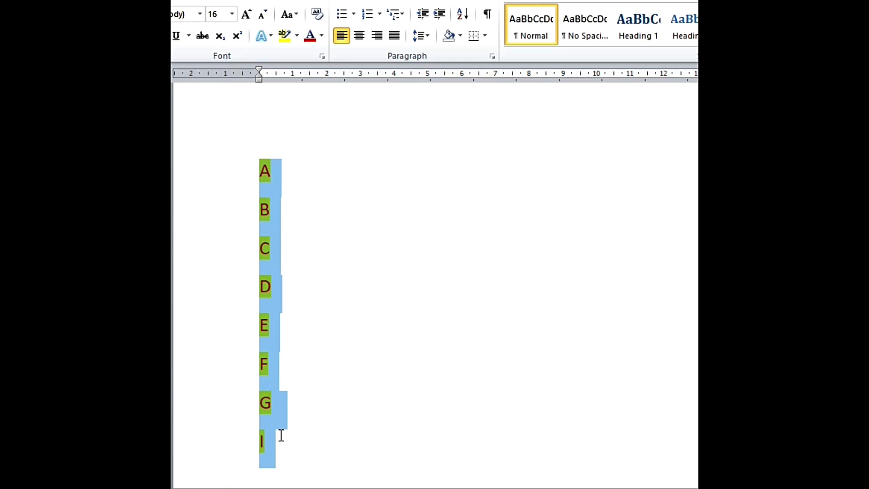
click(460, 16)
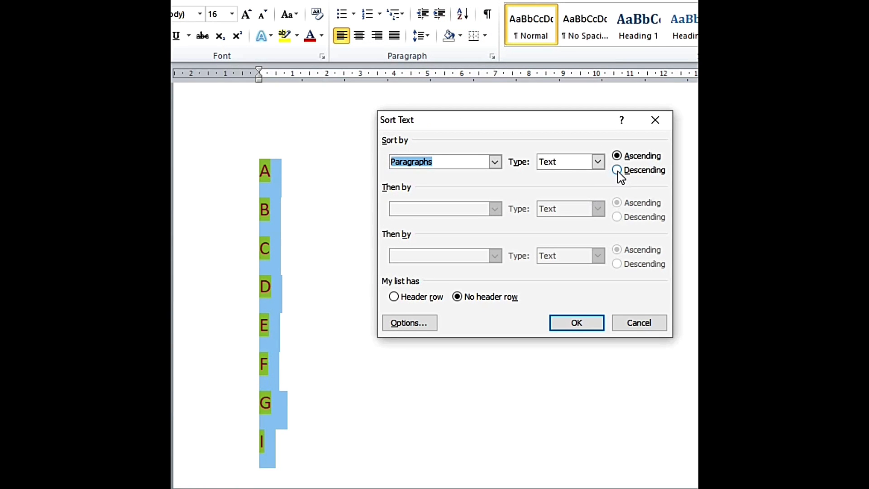
click(617, 170)
click(576, 323)
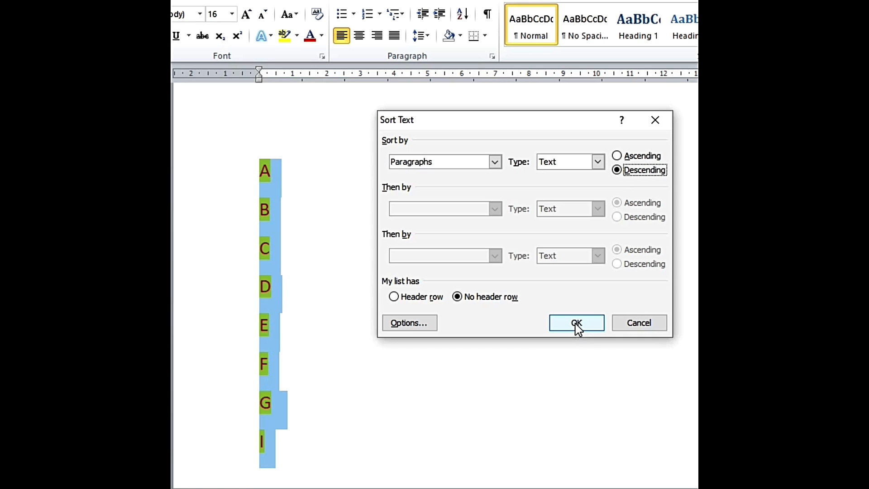
click(393, 341)
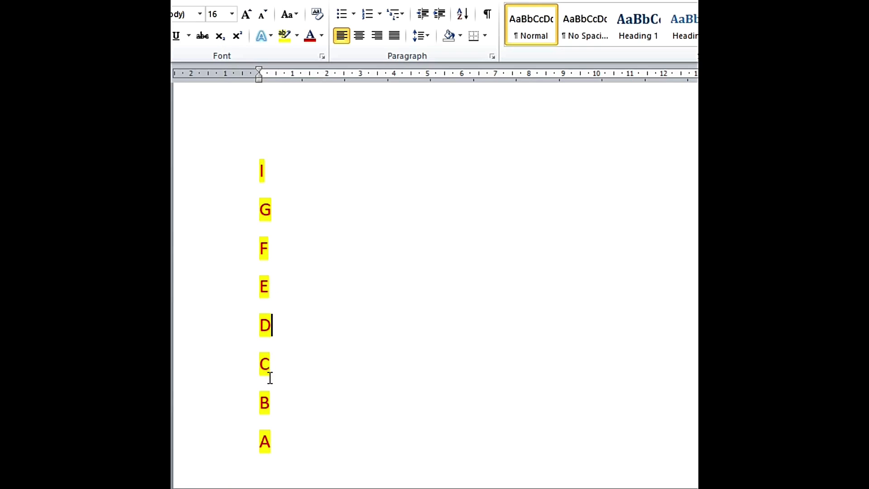
click(357, 263)
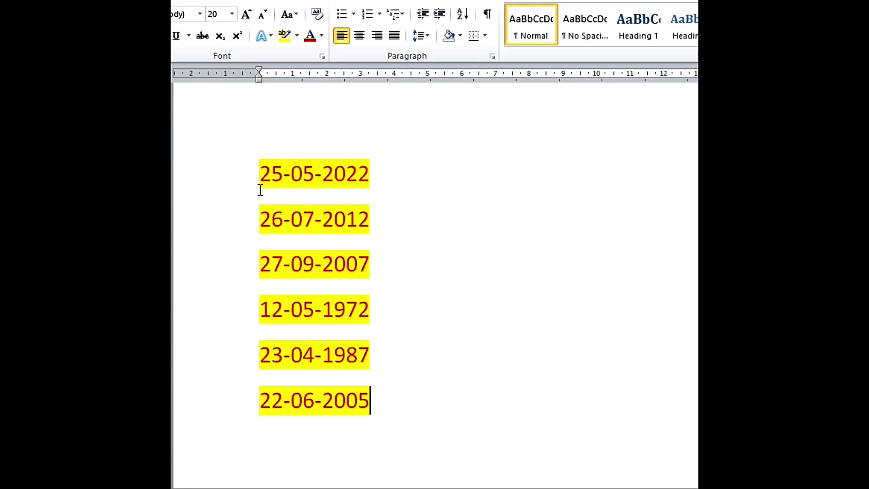
- Select all six dates and sort the paragraphs by date in ascending order
drag(253, 178, 379, 400)
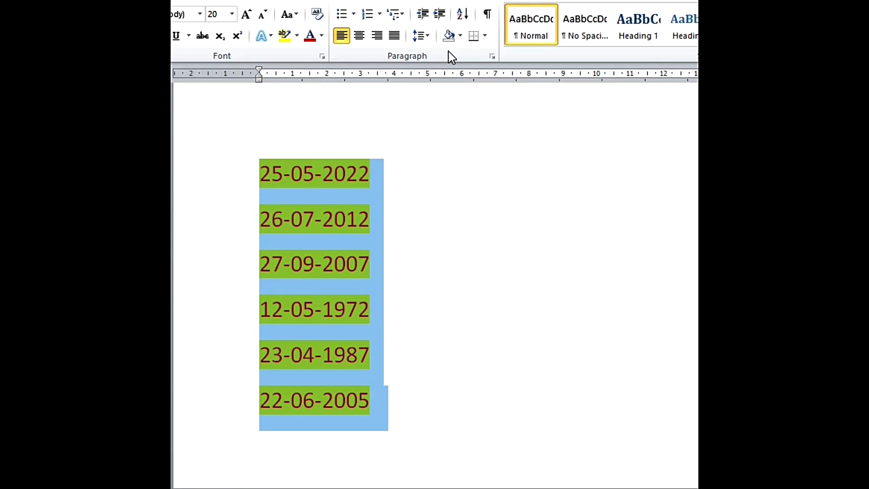
click(459, 15)
click(617, 170)
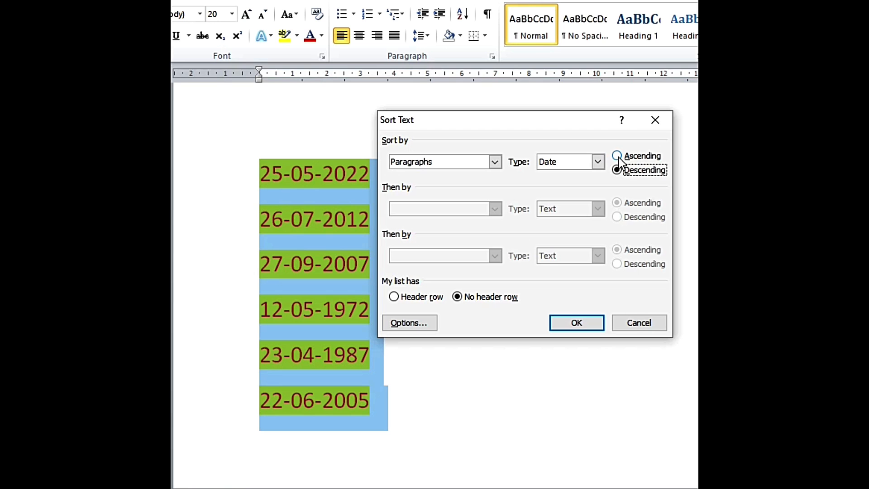
click(617, 157)
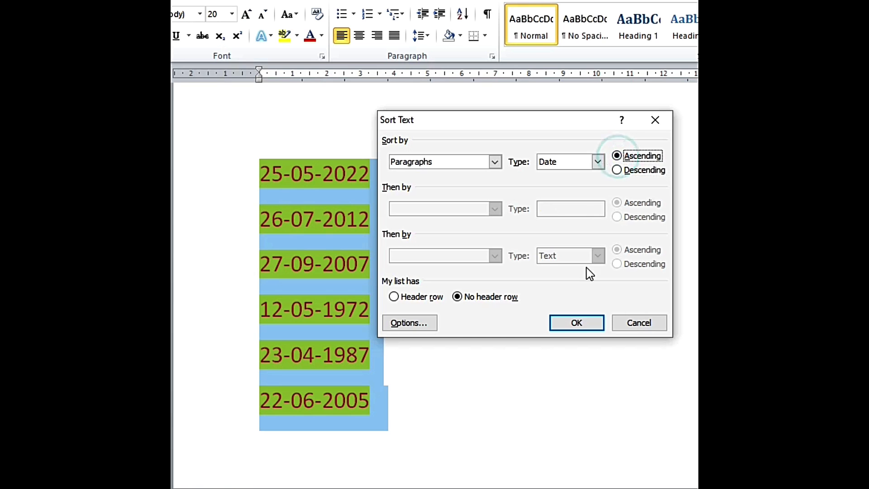
click(576, 324)
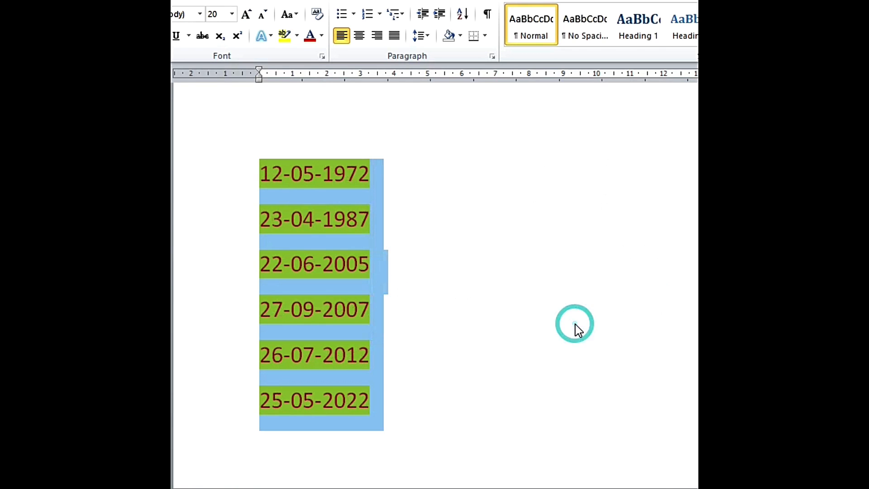
click(453, 335)
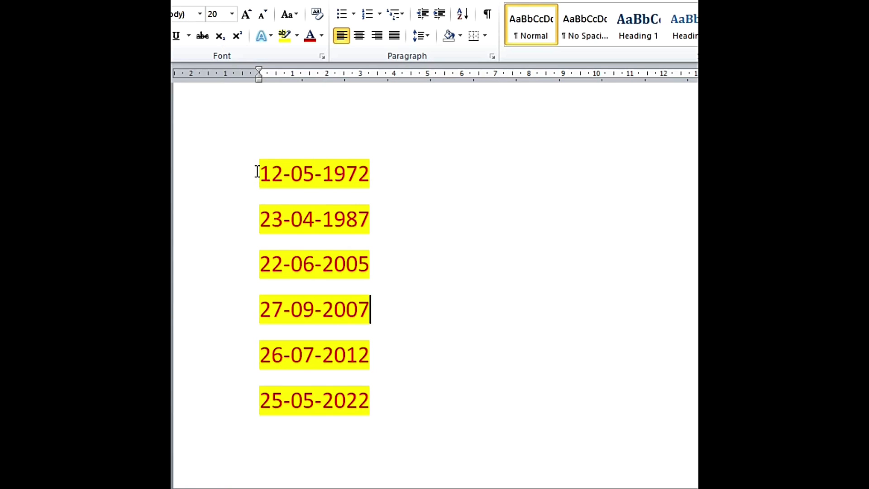
- Select the whole date list and sort its paragraphs by date in descending order
drag(257, 170, 371, 388)
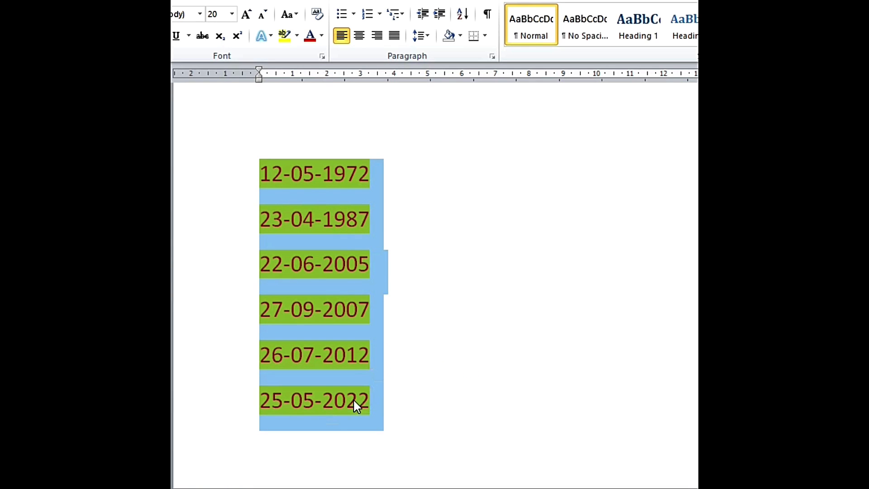
click(459, 15)
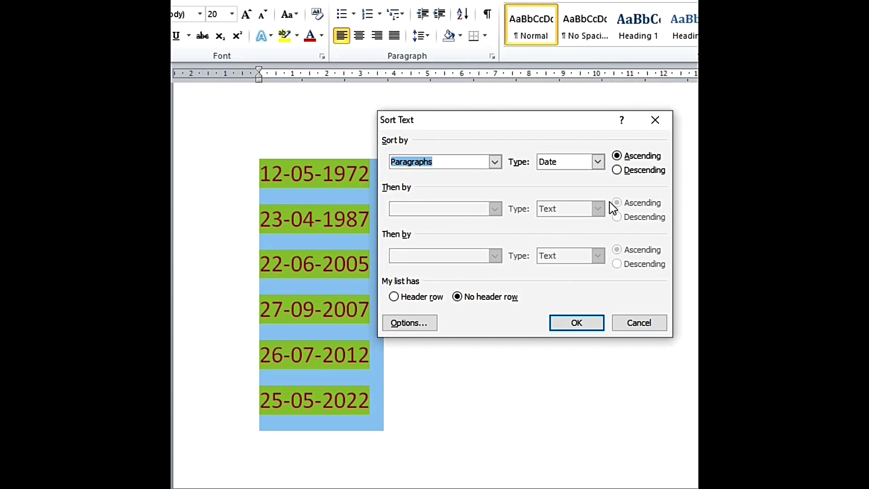
click(617, 171)
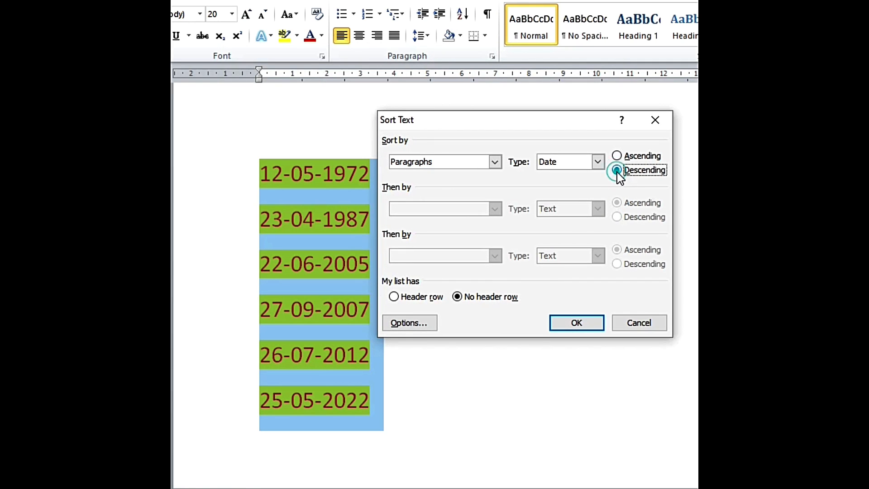
click(577, 323)
click(541, 345)
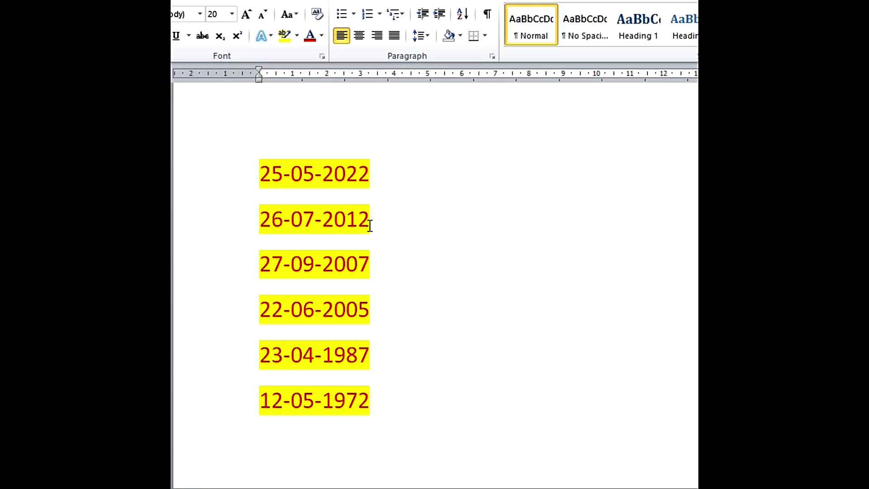
click(383, 403)
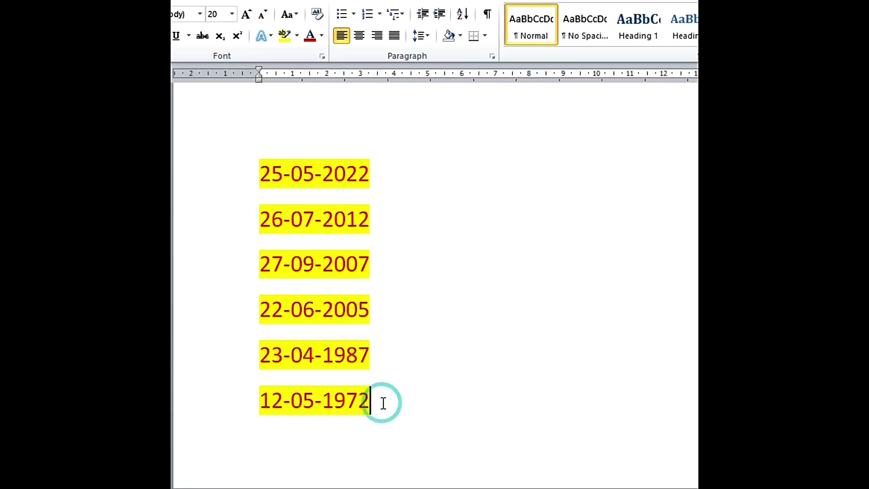